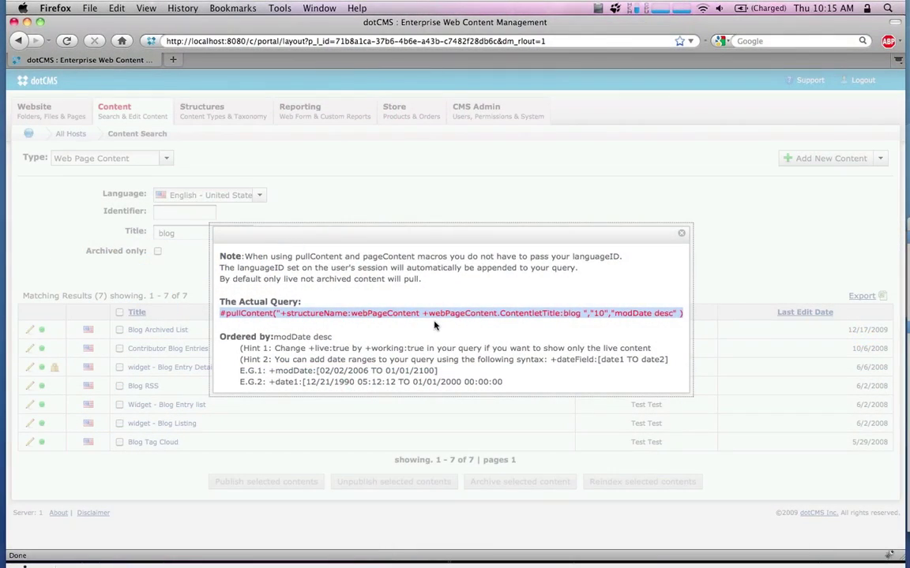
# Examine the pullContent query generated for the blog title search on Web Page Content, and close the query window.
pyautogui.click(433, 324)
pyautogui.tripleClick(433, 322)
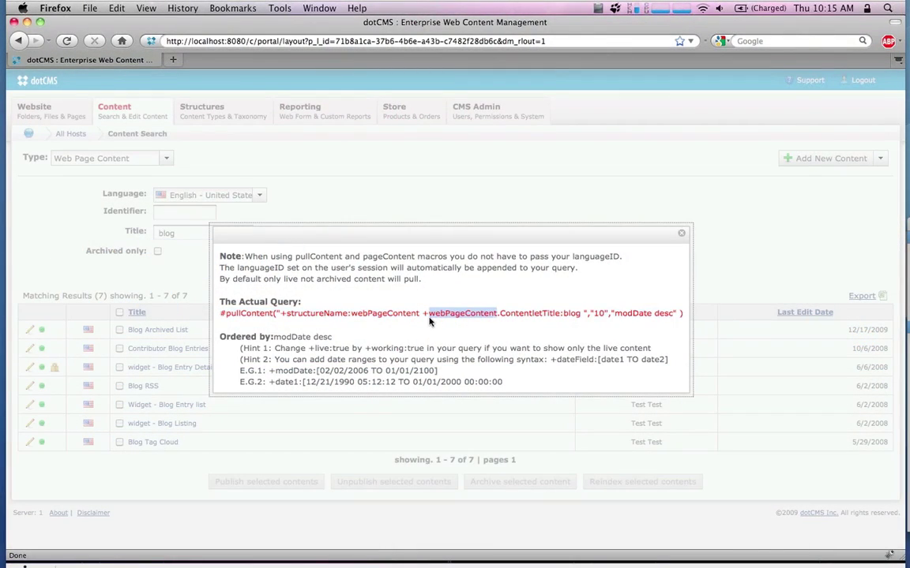
pyautogui.tripleClick(430, 320)
pyautogui.click(430, 321)
pyautogui.tripleClick(525, 316)
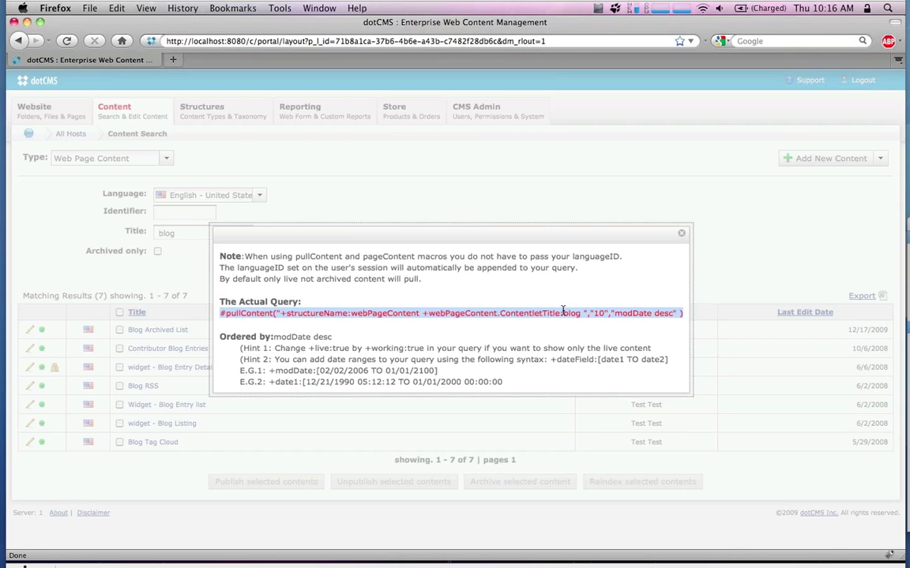
pyautogui.click(682, 235)
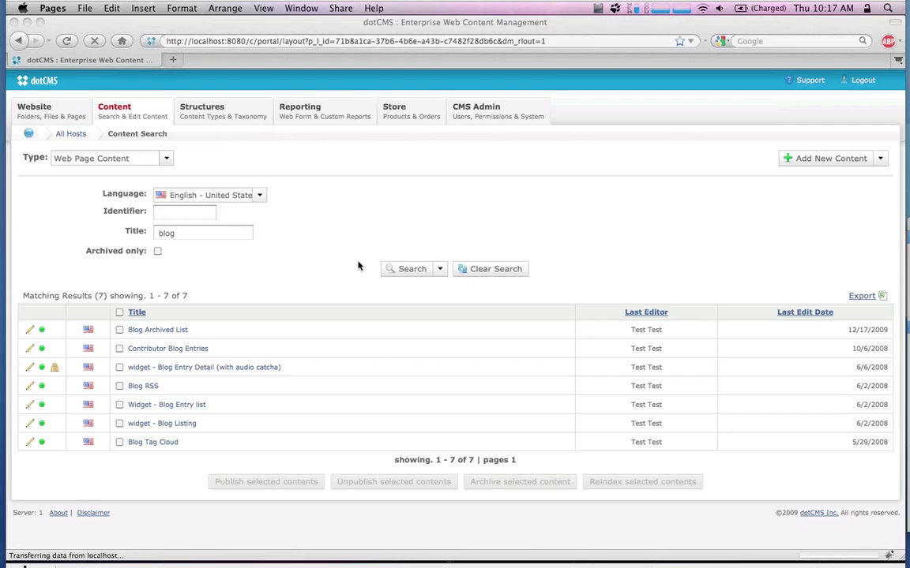
# Open the Forms manager to view the existing web forms.
pyautogui.click(298, 189)
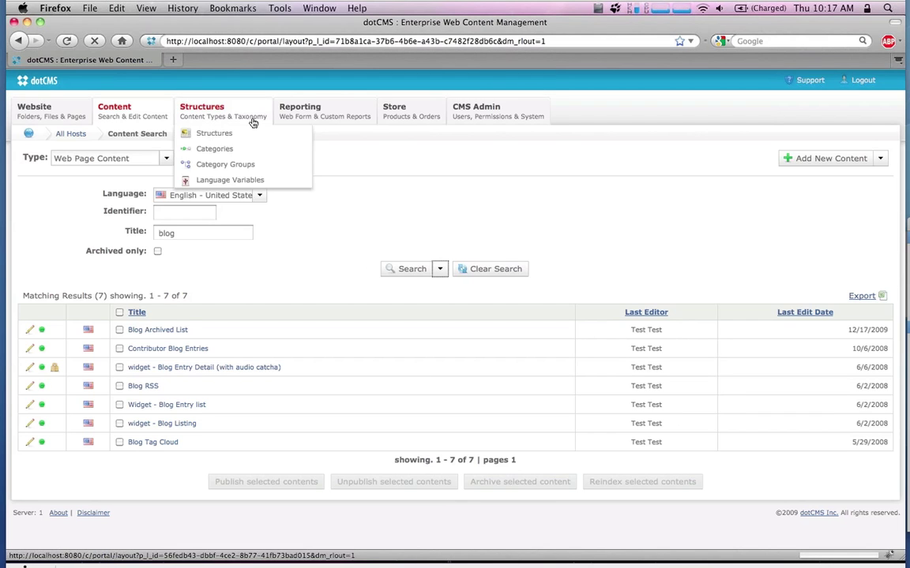
pyautogui.moveTo(323, 118)
pyautogui.click(311, 151)
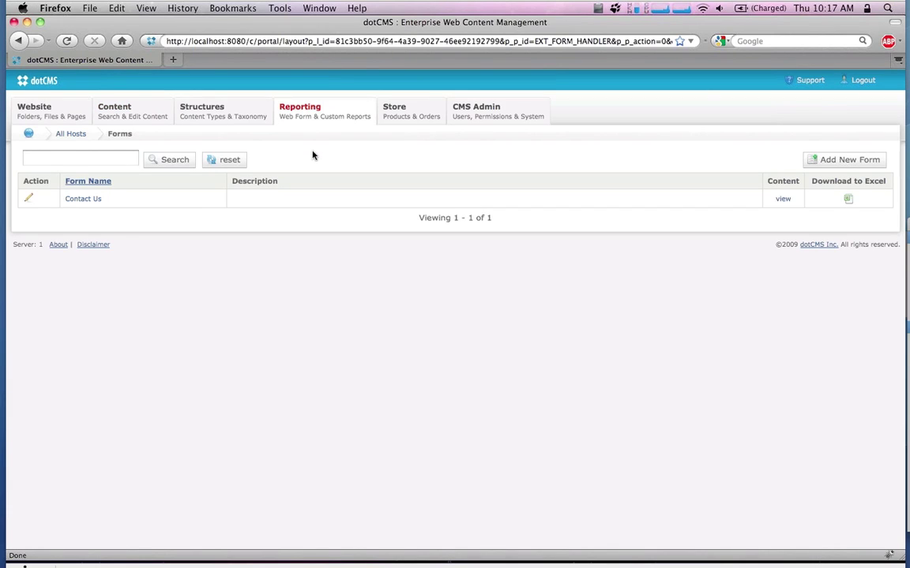
pyautogui.click(61, 160)
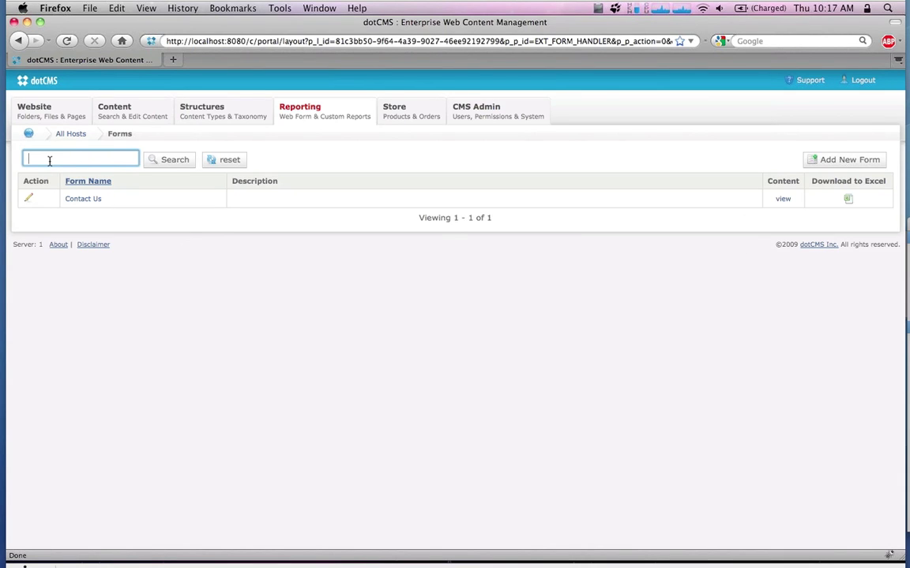
pyautogui.write('con')
pyautogui.press('BackSpace')
pyautogui.press('BackSpace')
pyautogui.press('BackSpace')
pyautogui.click(62, 160)
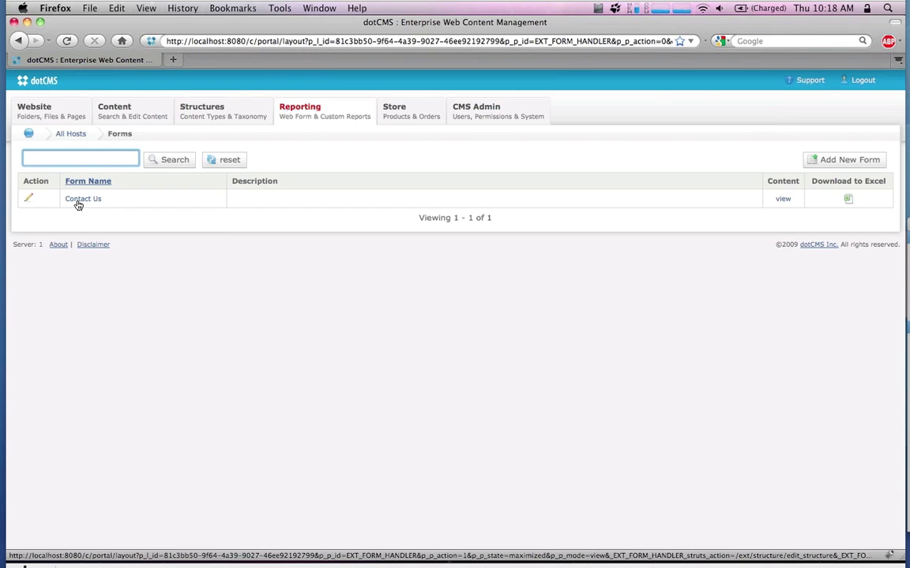
# Start a new HTML page in the getting_started folder of the starter.dotcms.org site from the Website Browser.
pyautogui.moveTo(49, 114)
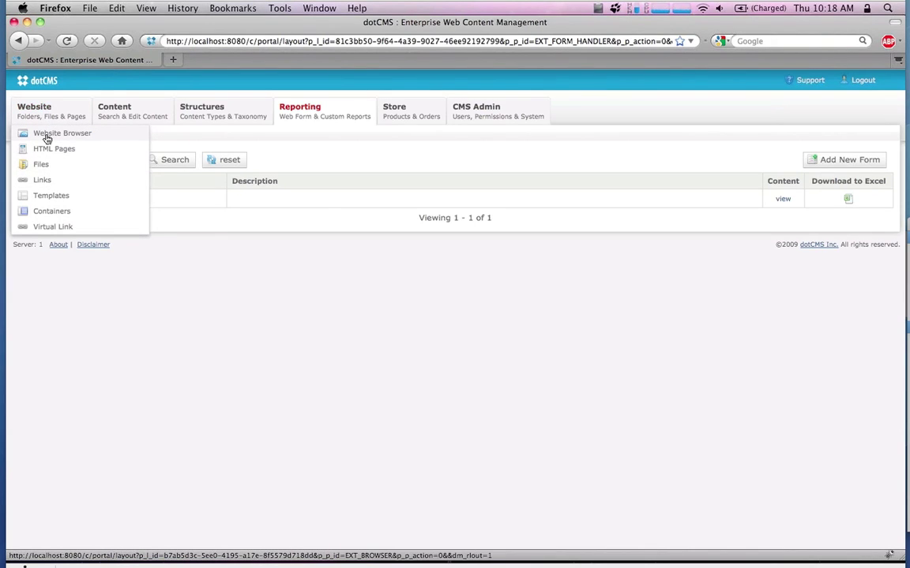
pyautogui.click(45, 134)
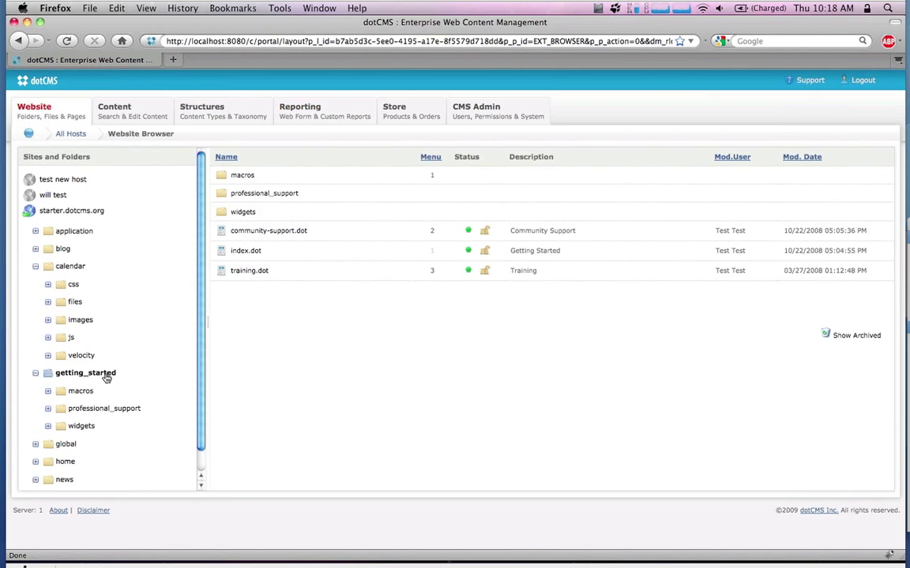
pyautogui.rightClick(106, 379)
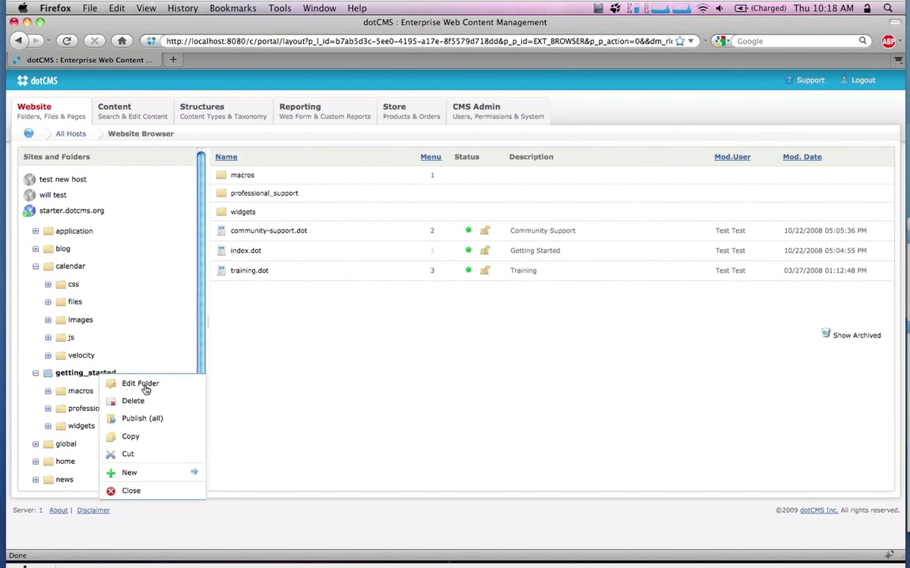
pyautogui.moveTo(150, 477)
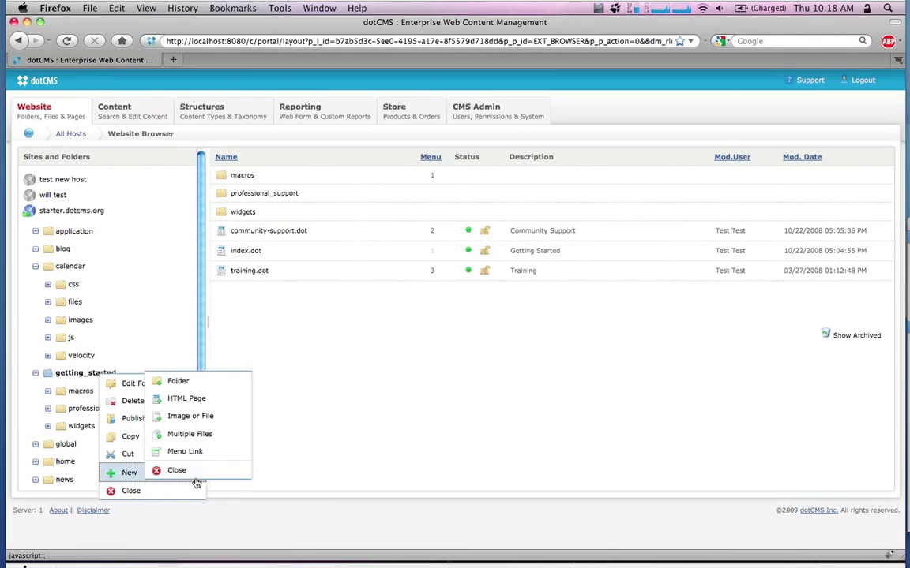
pyautogui.click(190, 398)
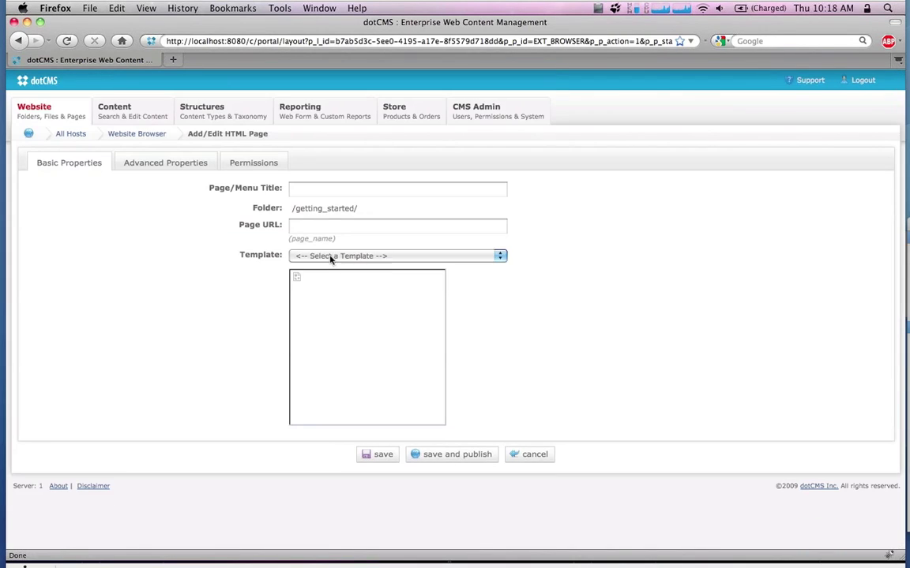
# Assign dotCMS Core - Template 1, set both the page title and URL to testformpage, and save and publish the page.
pyautogui.click(330, 259)
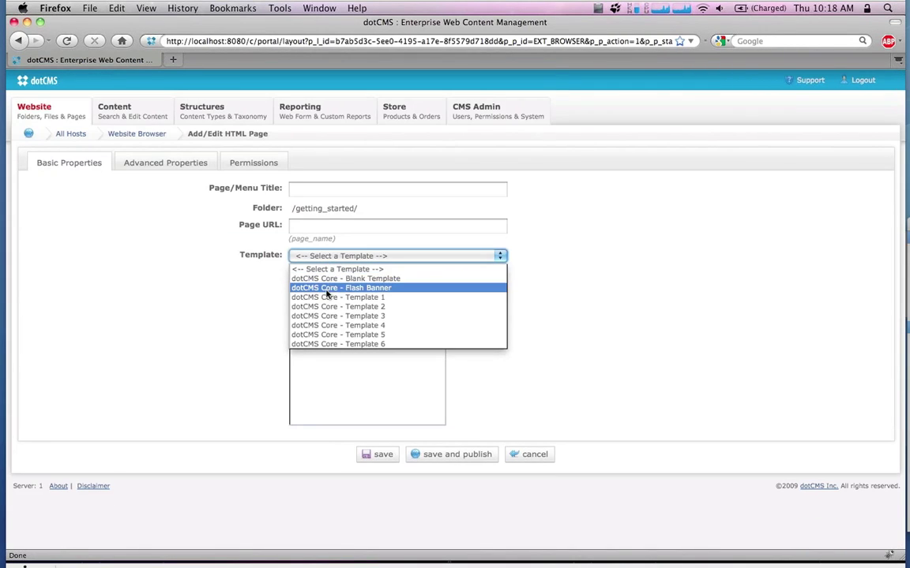
pyautogui.click(304, 296)
pyautogui.click(321, 187)
pyautogui.write('testformpage')
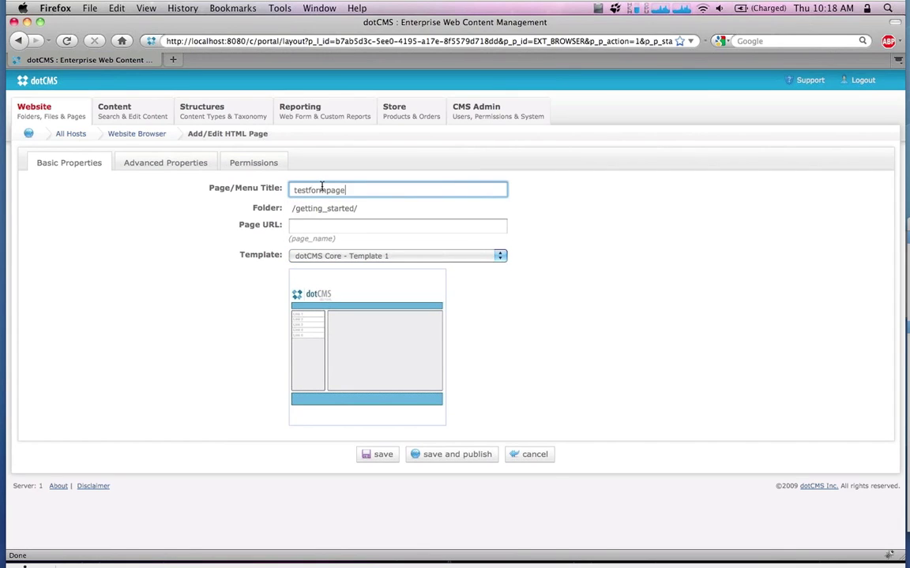
pyautogui.hotkey('ctrl', 'a')
pyautogui.hotkey('ctrl', 'c')
pyautogui.press('Tab')
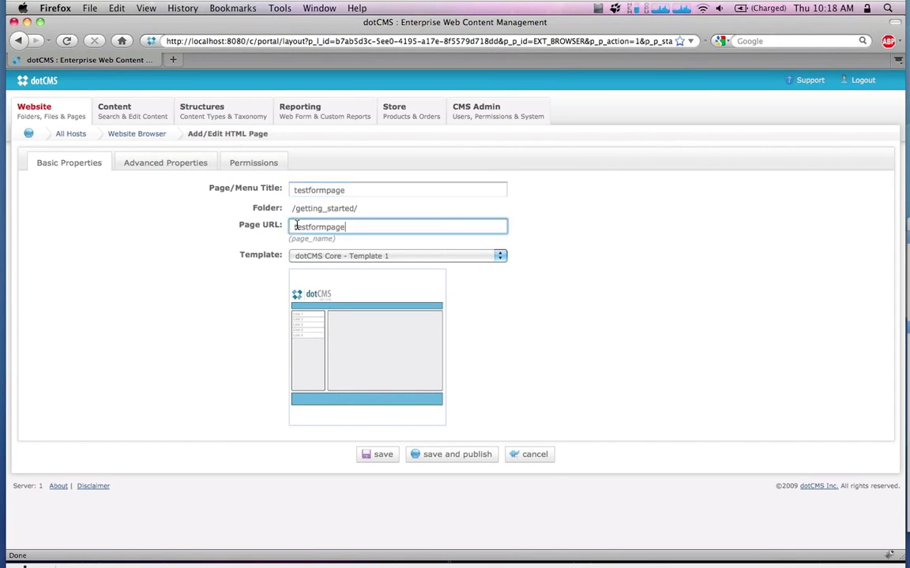
pyautogui.hotkey('ctrl', 'v')
pyautogui.click(458, 454)
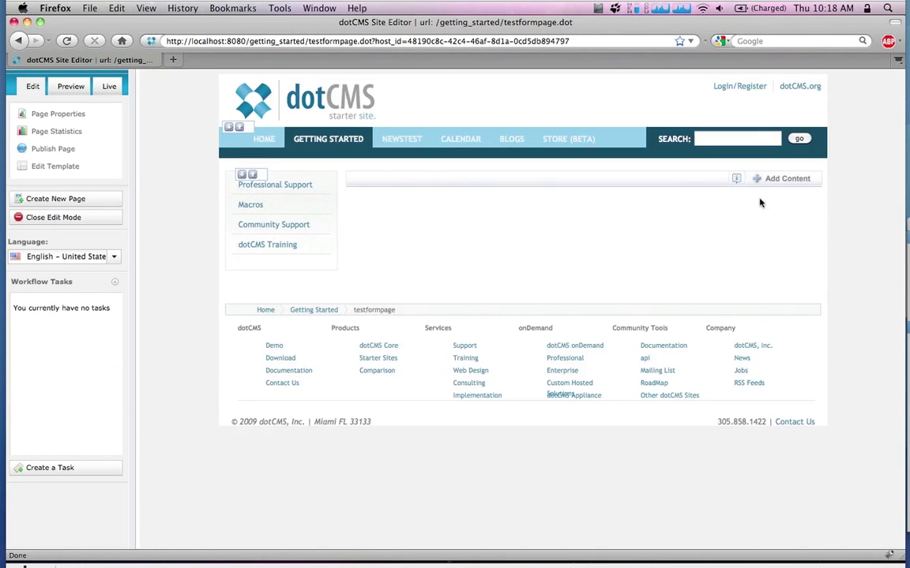
# Insert the Contact Us form into the main content area of testformpage.
pyautogui.click(780, 180)
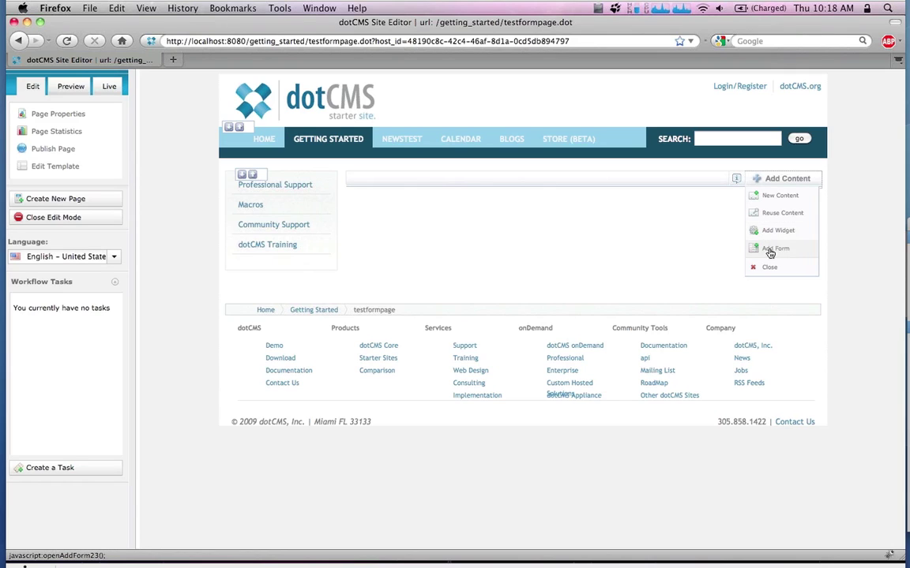
pyautogui.click(770, 251)
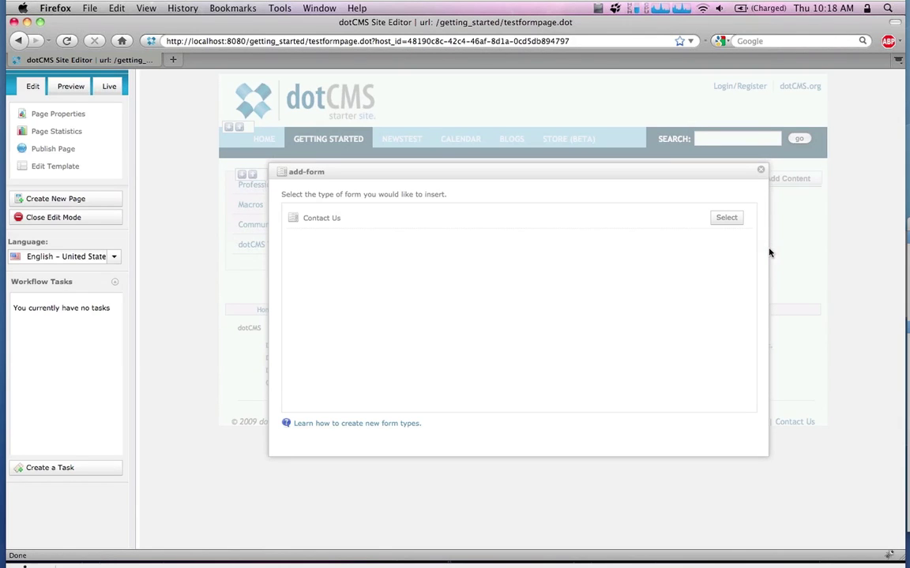
pyautogui.moveTo(572, 186); pyautogui.dragTo(443, 169)
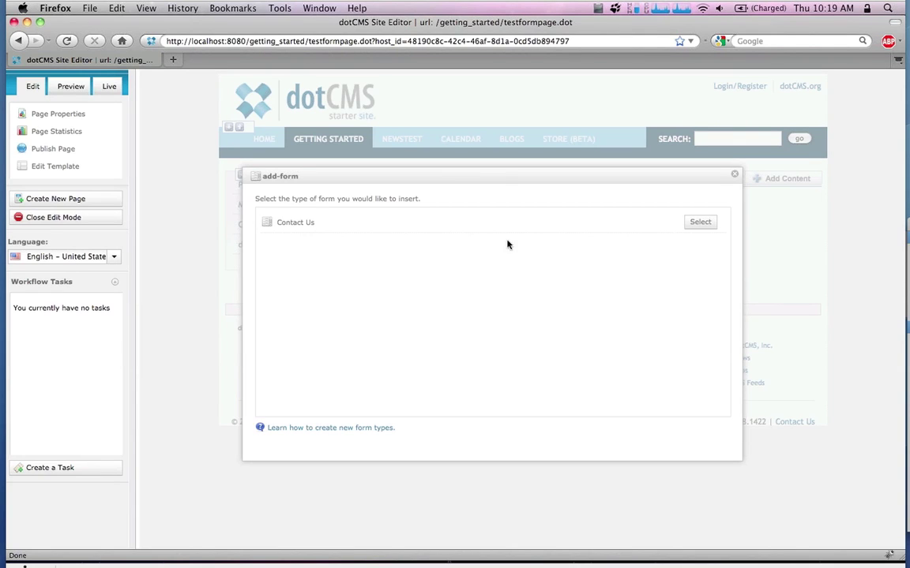
pyautogui.click(701, 224)
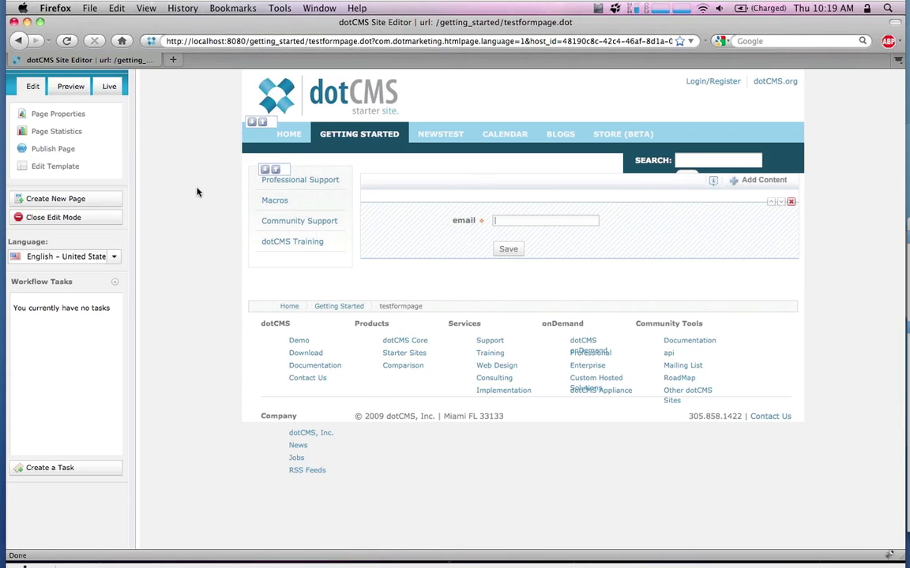
# Leave the page's edit mode and open the Contact Us form definition for editing.
pyautogui.click(91, 219)
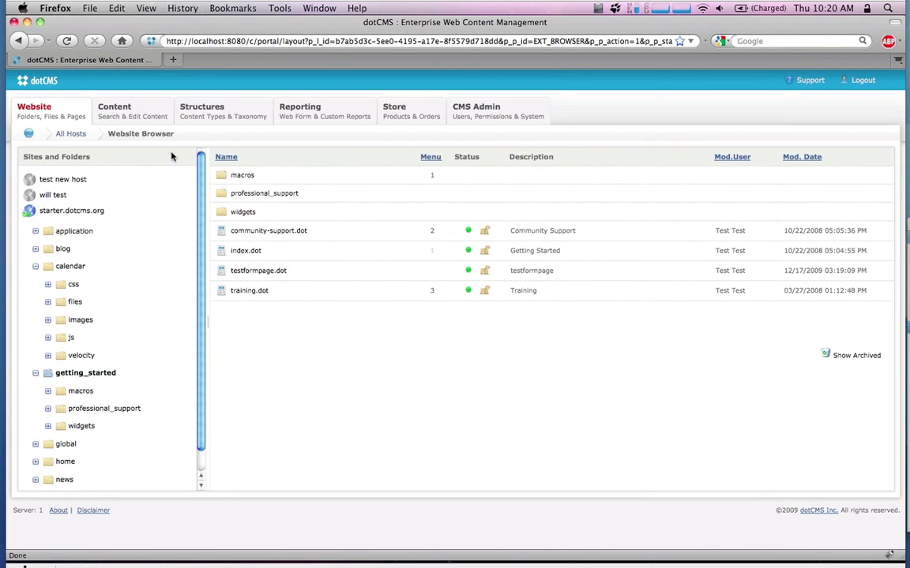
pyautogui.moveTo(289, 114)
pyautogui.click(300, 149)
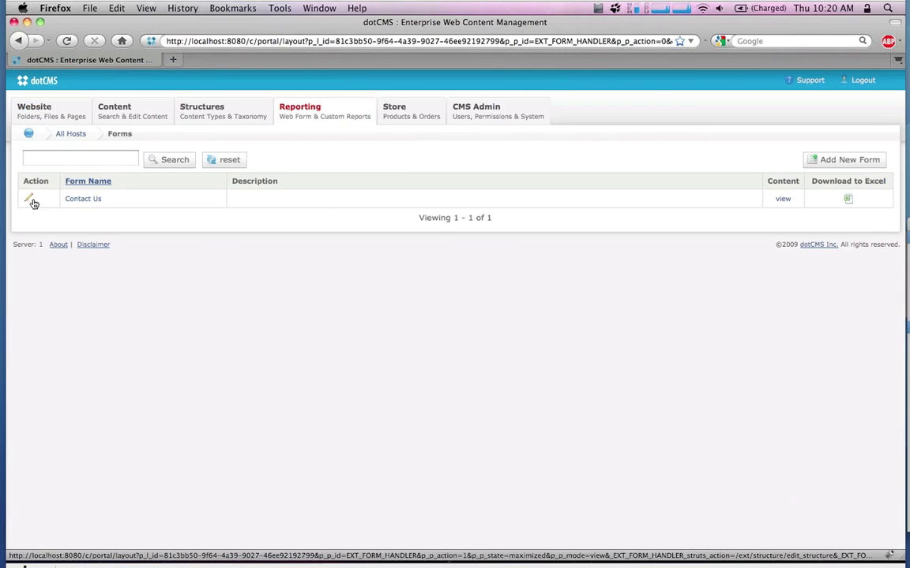
pyautogui.click(28, 198)
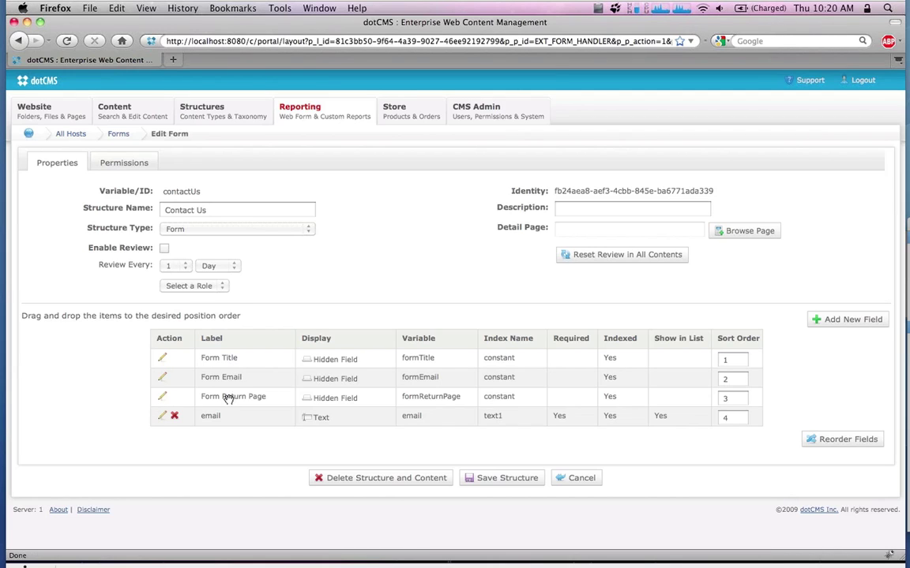
# Review the Form Return Page field's settings and the display types offered for a new field, saving neither.
pyautogui.click(163, 400)
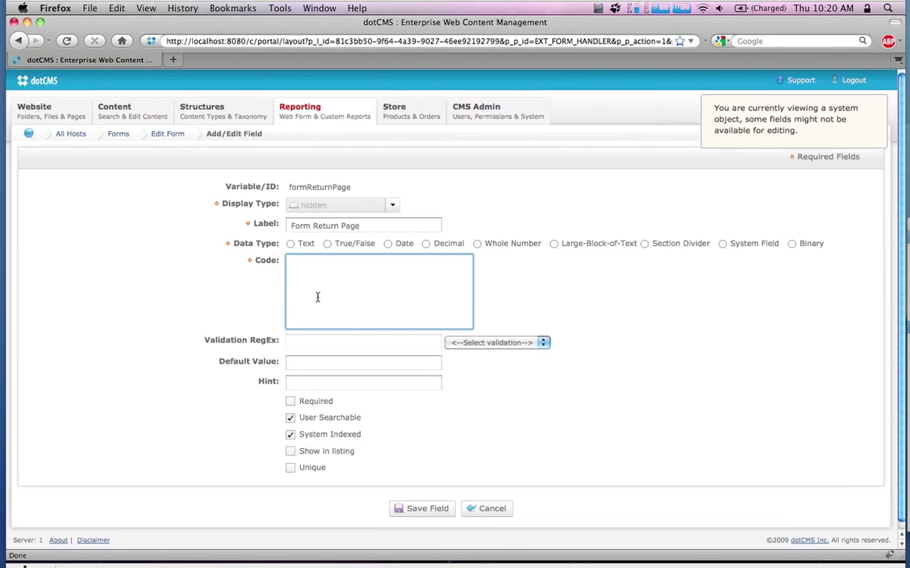
pyautogui.click(501, 512)
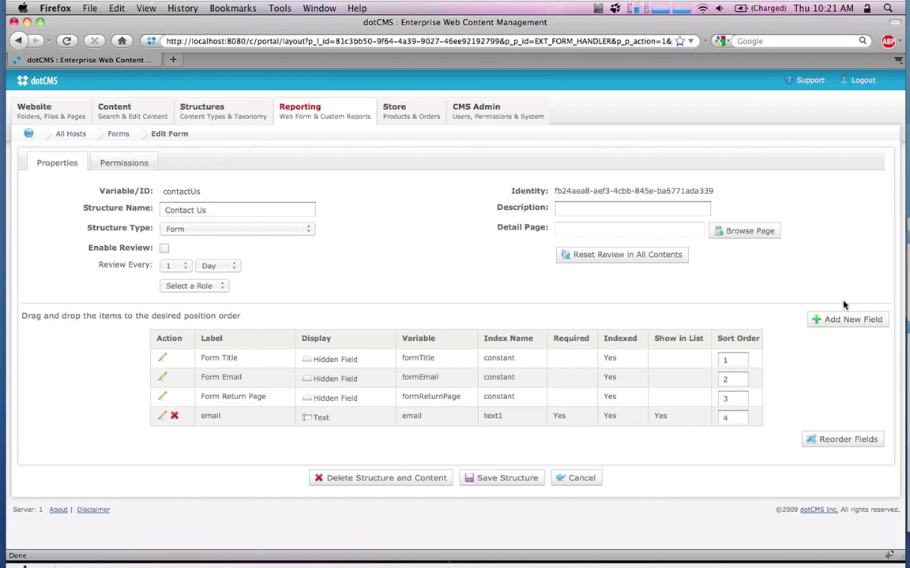
pyautogui.click(829, 319)
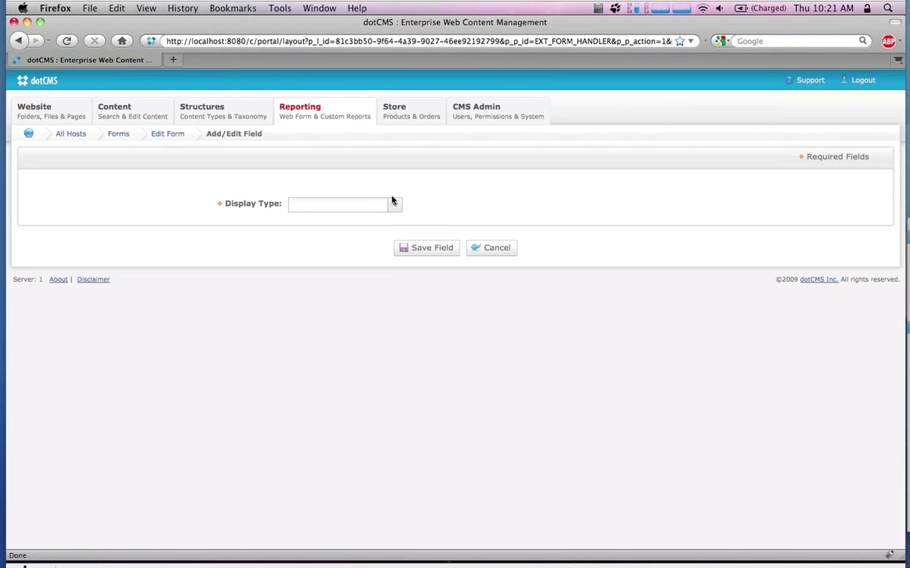
pyautogui.click(380, 205)
pyautogui.click(392, 206)
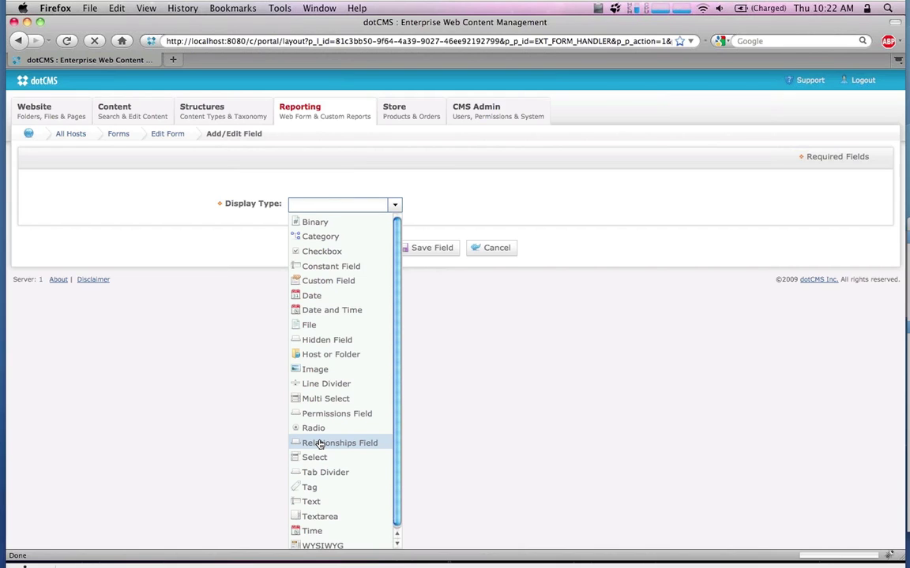
pyautogui.click(516, 267)
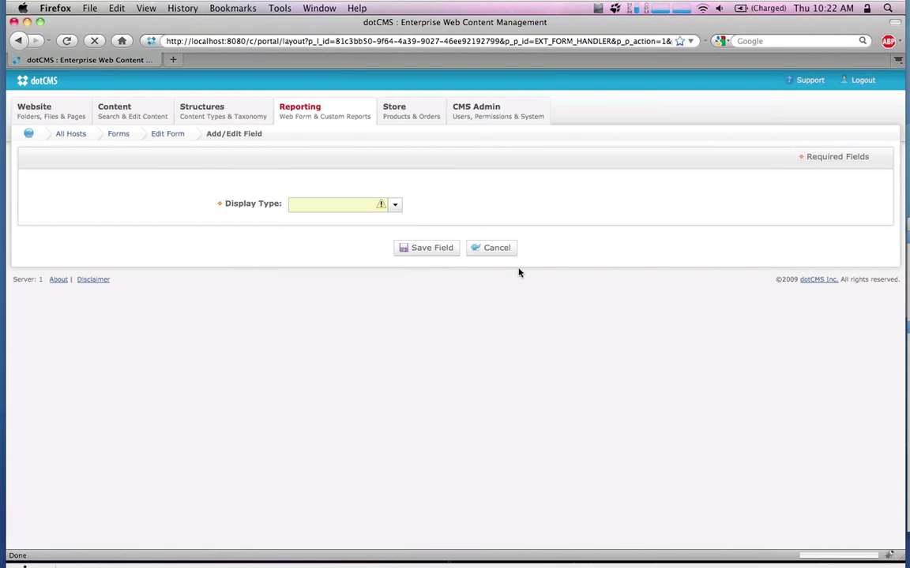
pyautogui.click(497, 249)
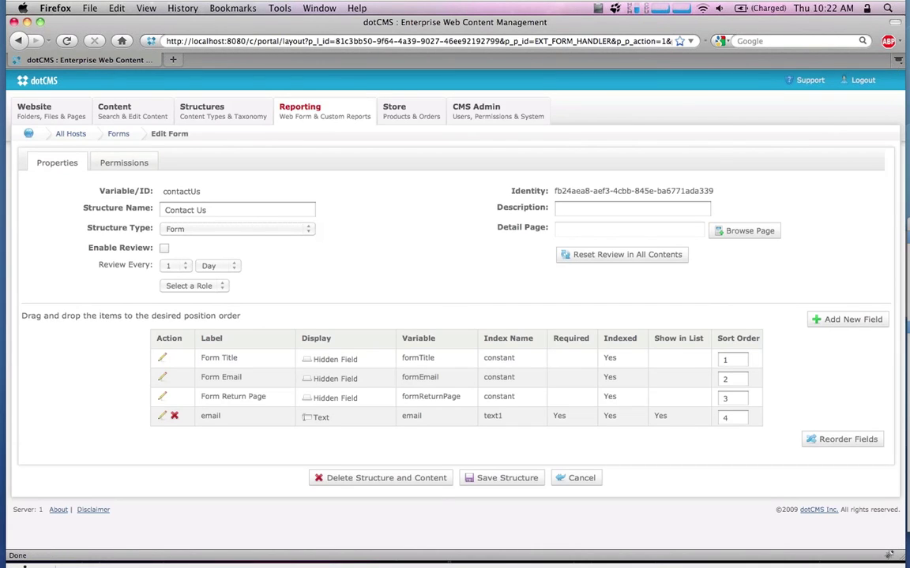
pyautogui.press('super+Tab')
pyautogui.press('super+Tab')
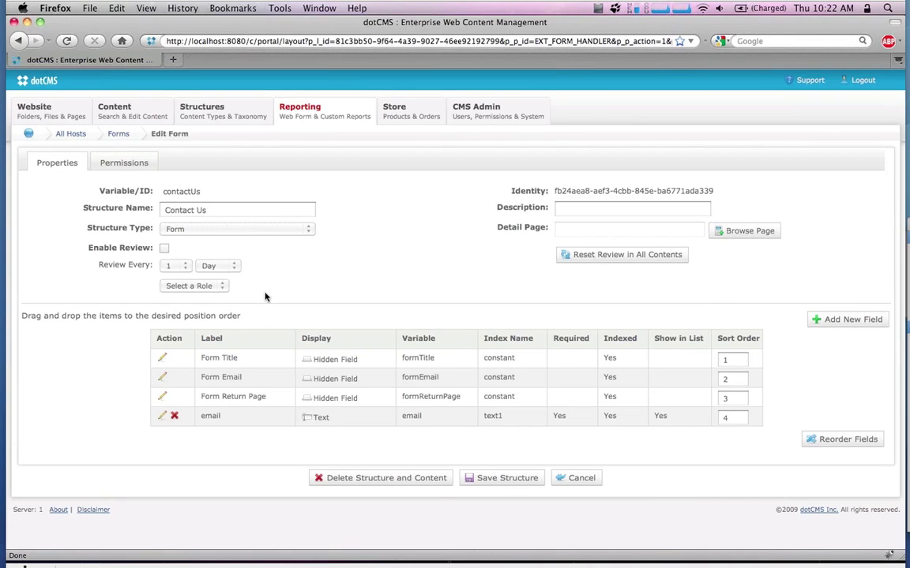